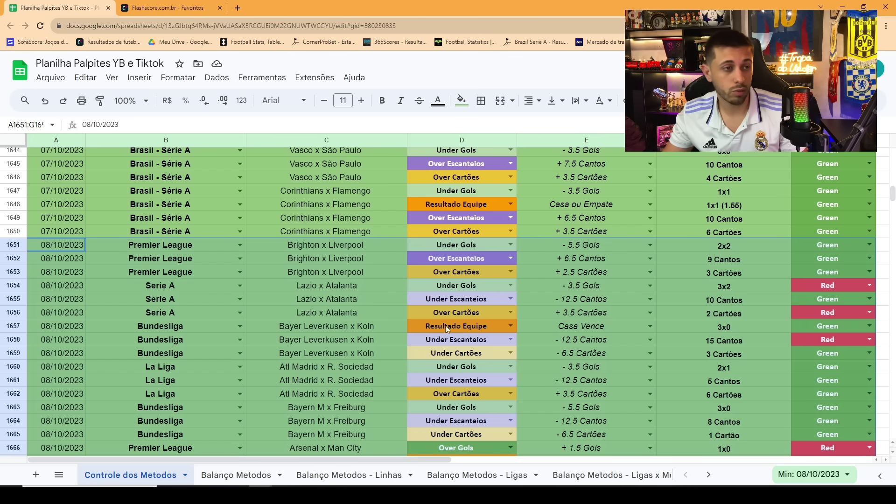
- Review the 08/10/2023 European picks by selecting each match's rows in turn, from Brighton x Liverpool to Napoli x Fiorentina
{"action": "left_click_drag", "start_coordinate": [69, 247], "coordinate": [837, 271]}
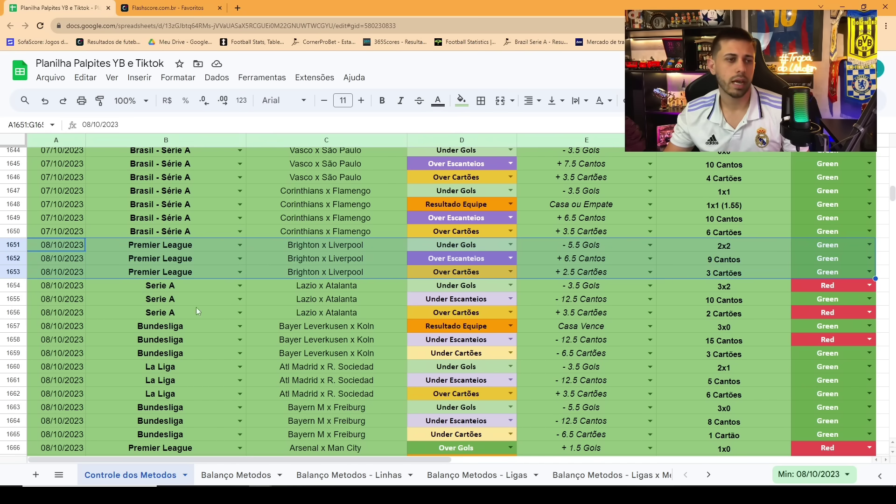
{"action": "left_click_drag", "start_coordinate": [53, 286], "coordinate": [824, 309]}
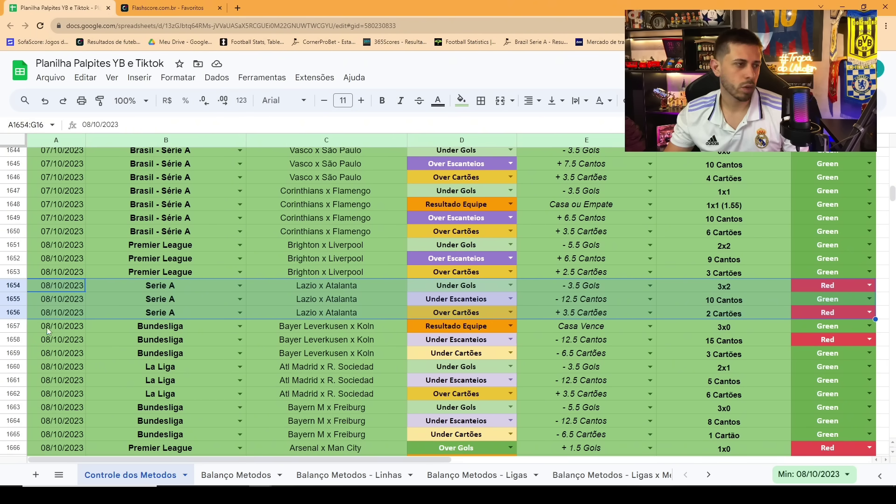
{"action": "left_click_drag", "start_coordinate": [47, 327], "coordinate": [822, 350]}
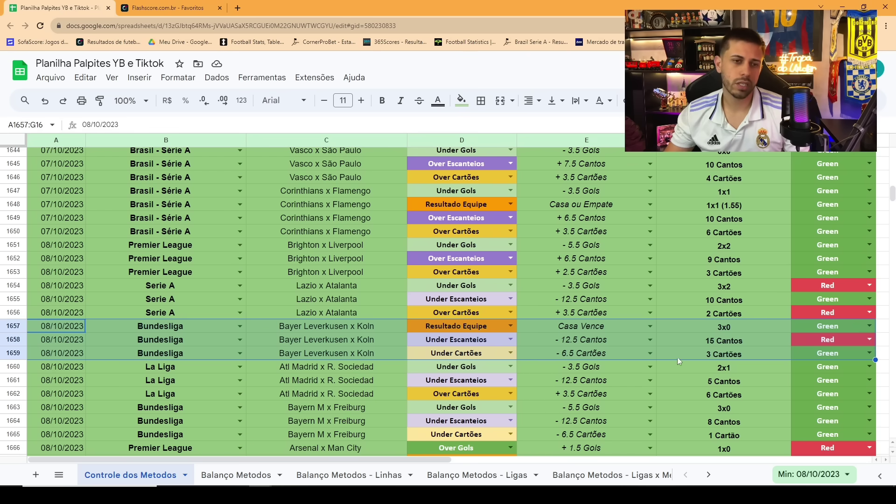
{"action": "scroll", "coordinate": [187, 381], "scroll_direction": "down", "scroll_amount": 3}
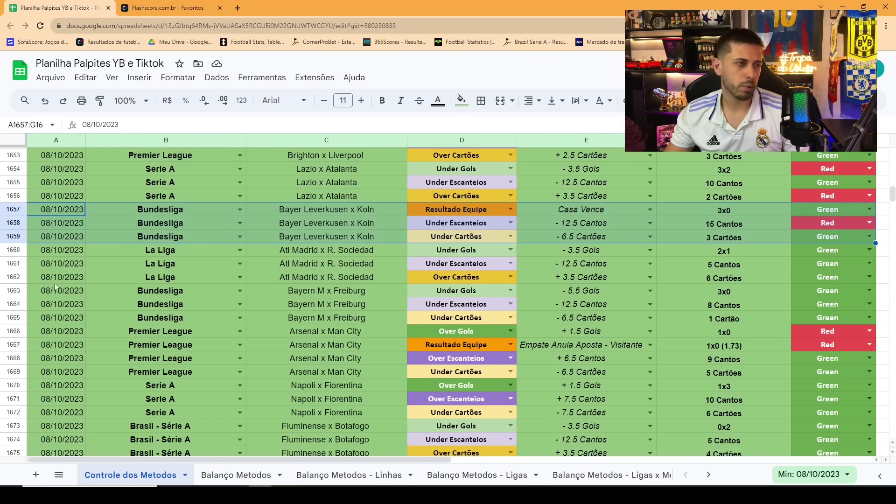
{"action": "left_click_drag", "start_coordinate": [48, 250], "coordinate": [828, 275]}
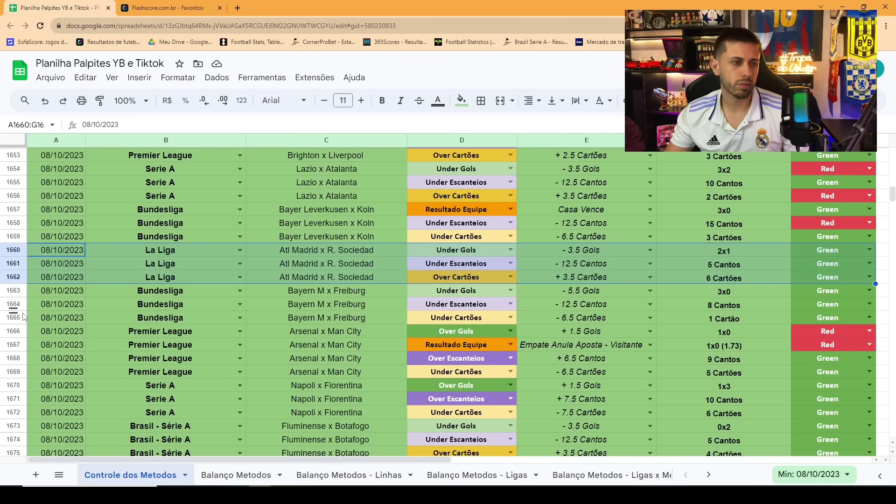
{"action": "left_click_drag", "start_coordinate": [70, 291], "coordinate": [853, 315]}
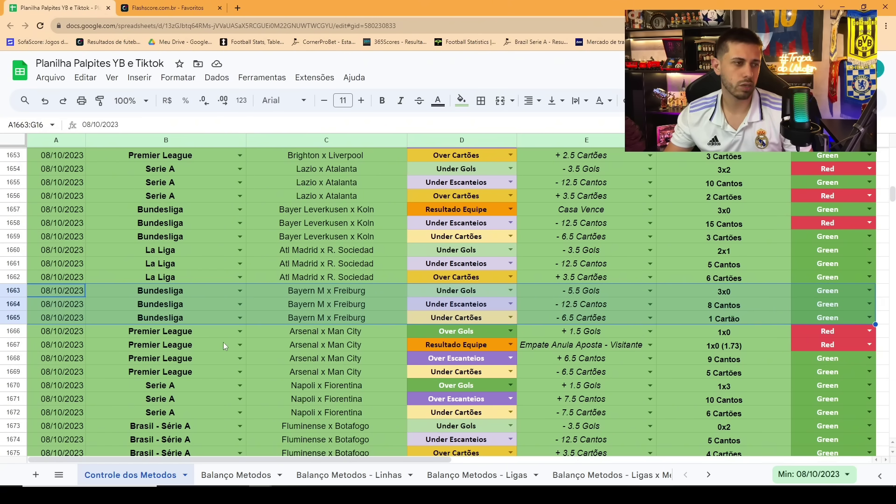
{"action": "left_click_drag", "start_coordinate": [47, 332], "coordinate": [819, 372]}
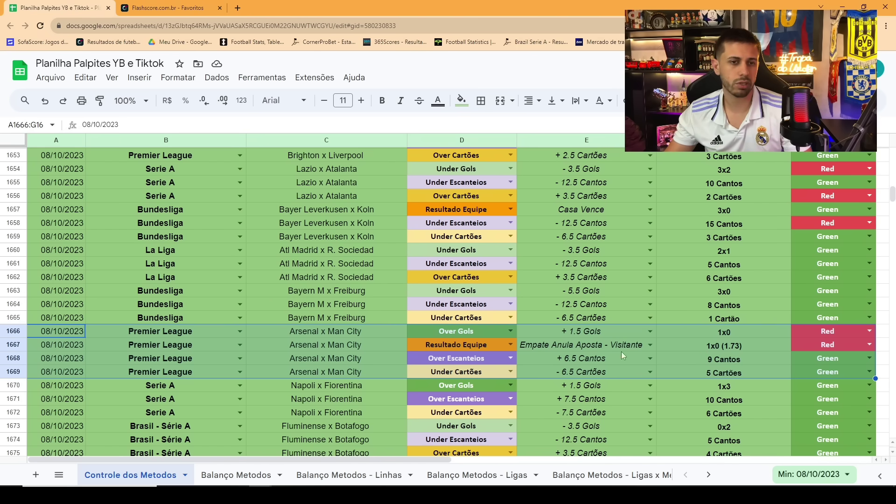
{"action": "scroll", "coordinate": [186, 359], "scroll_direction": "down", "scroll_amount": 1}
{"action": "left_click_drag", "start_coordinate": [58, 328], "coordinate": [830, 351]}
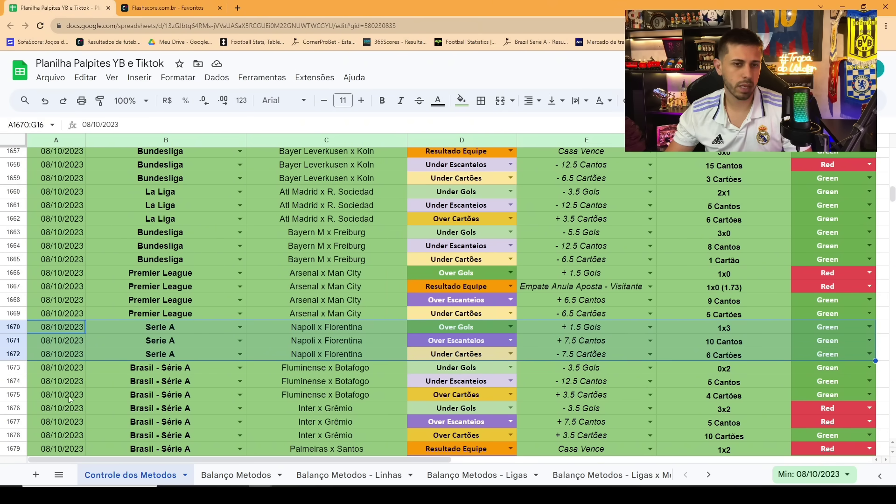
- Review the 08/10/2023 Brasil - Série A picks by selecting each match's rows in turn, from Fluminense x Botafogo to Fortaleza x América MG
{"action": "left_click_drag", "start_coordinate": [51, 369], "coordinate": [837, 393]}
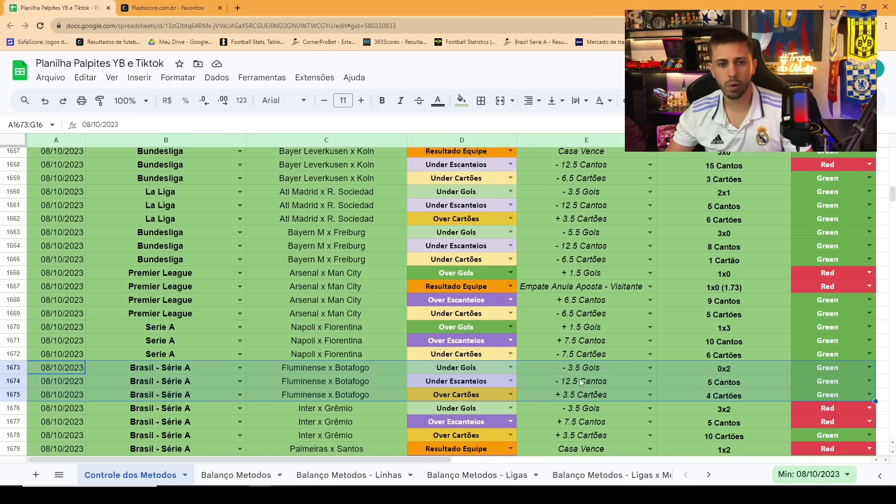
{"action": "scroll", "coordinate": [315, 379], "scroll_direction": "down", "scroll_amount": 1}
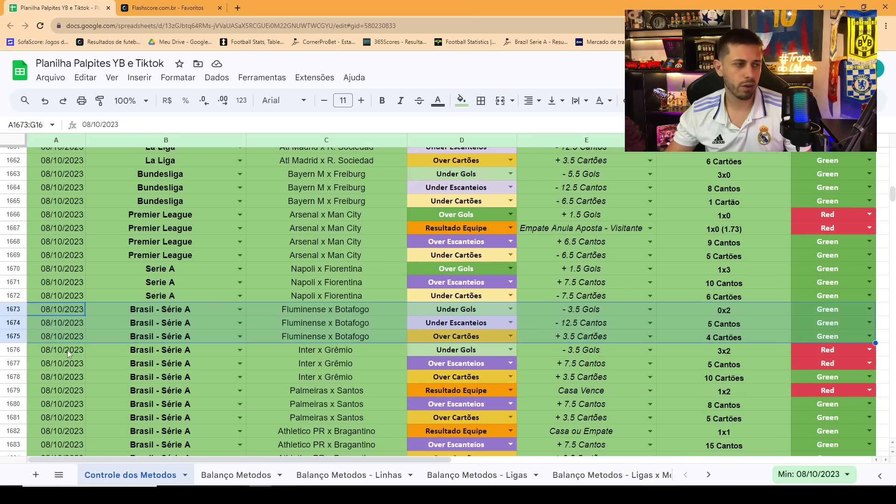
{"action": "left_click_drag", "start_coordinate": [67, 350], "coordinate": [855, 377]}
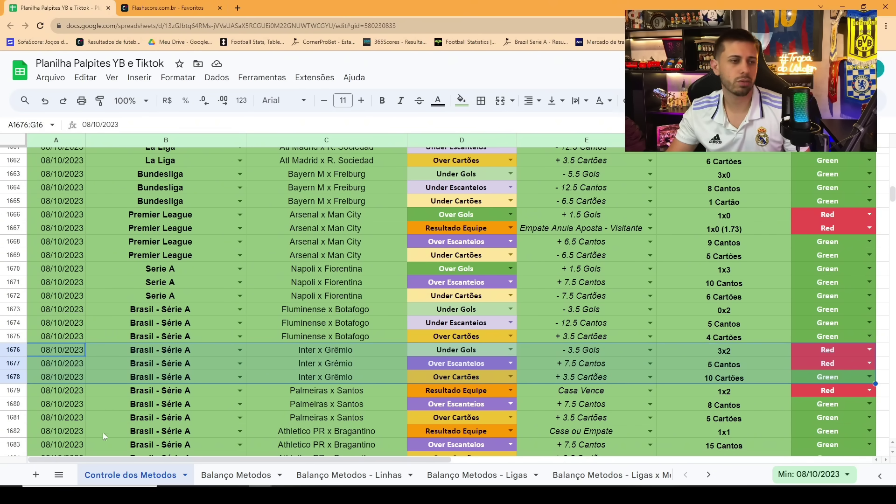
{"action": "left_click_drag", "start_coordinate": [63, 396], "coordinate": [826, 418]}
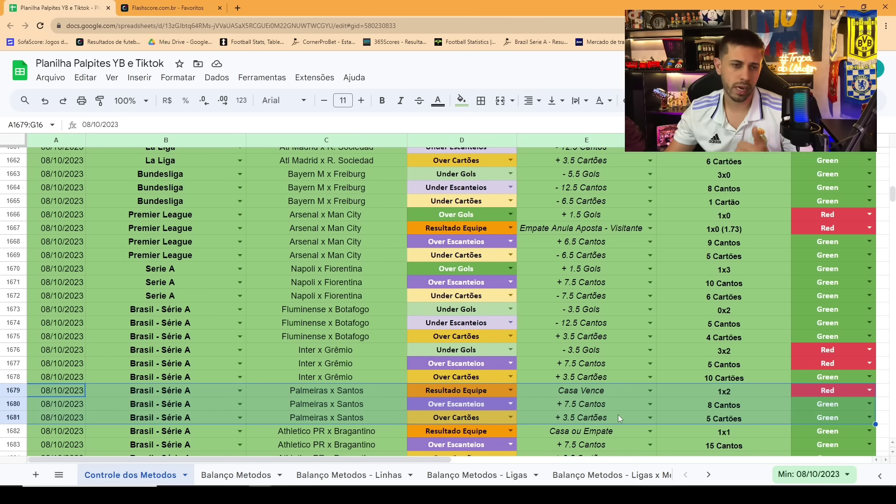
{"action": "scroll", "coordinate": [377, 405], "scroll_direction": "down", "scroll_amount": 3}
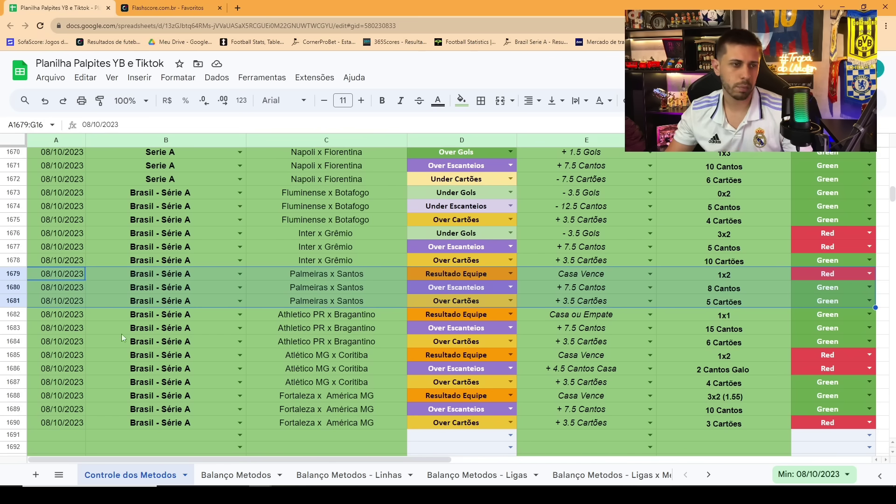
{"action": "left_click_drag", "start_coordinate": [483, 314], "coordinate": [821, 342]}
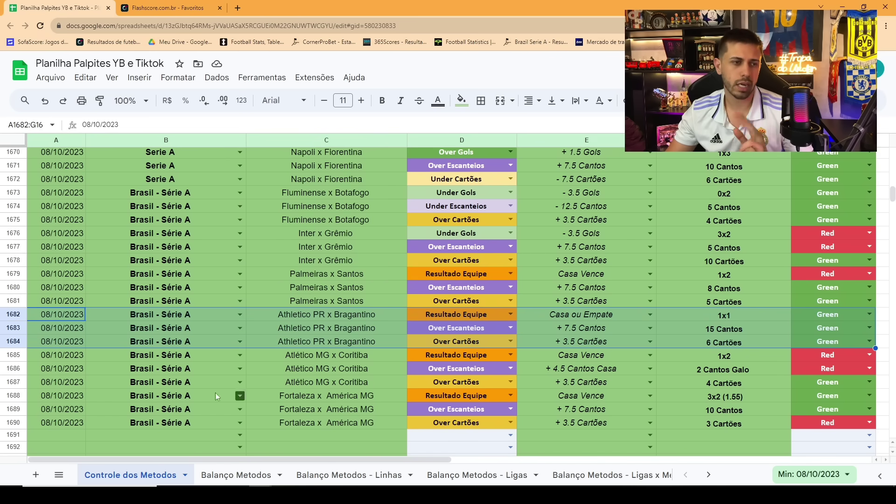
{"action": "left_click_drag", "start_coordinate": [59, 356], "coordinate": [827, 385]}
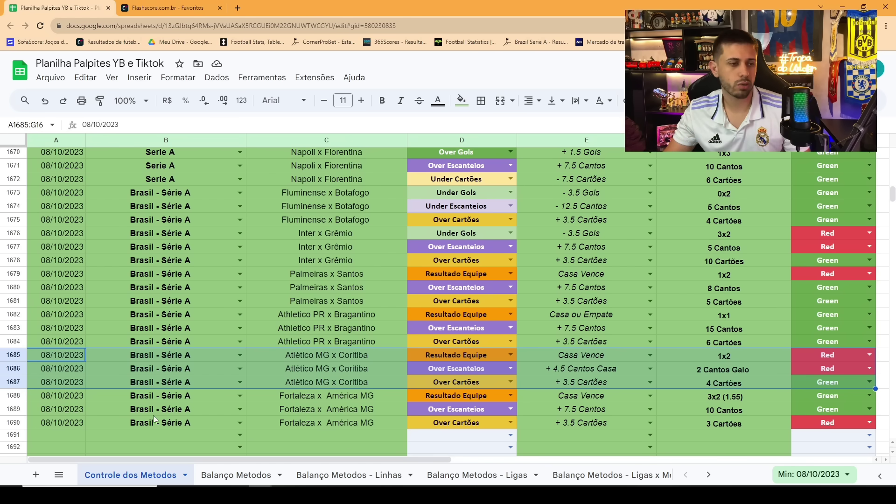
{"action": "left_click_drag", "start_coordinate": [60, 396], "coordinate": [834, 420]}
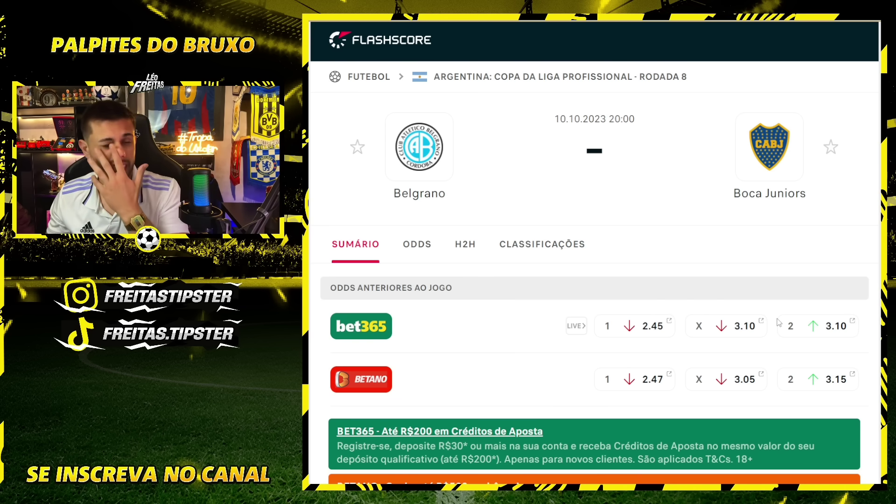
- Examine Belgrano's recent home results in the head-to-head section of the Belgrano x Boca Juniors match
{"action": "left_click", "coordinate": [466, 244]}
{"action": "left_click", "coordinate": [443, 304]}
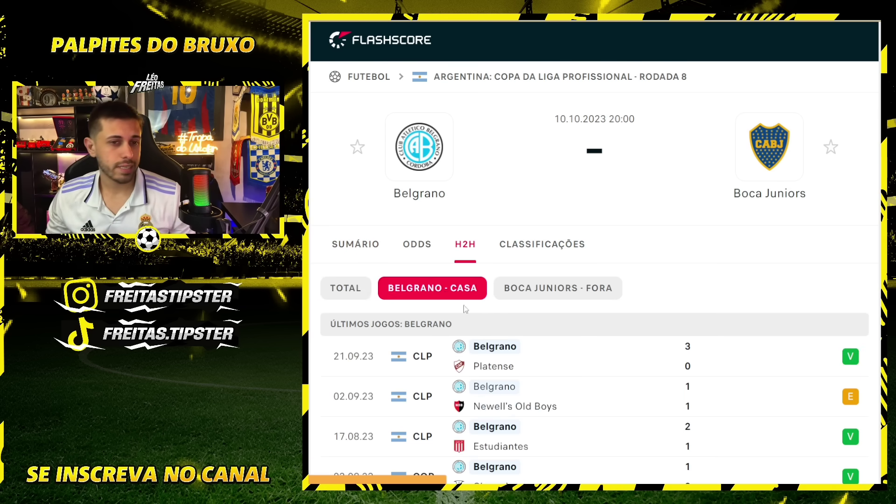
{"action": "scroll", "coordinate": [596, 373], "scroll_direction": "down", "scroll_amount": 7}
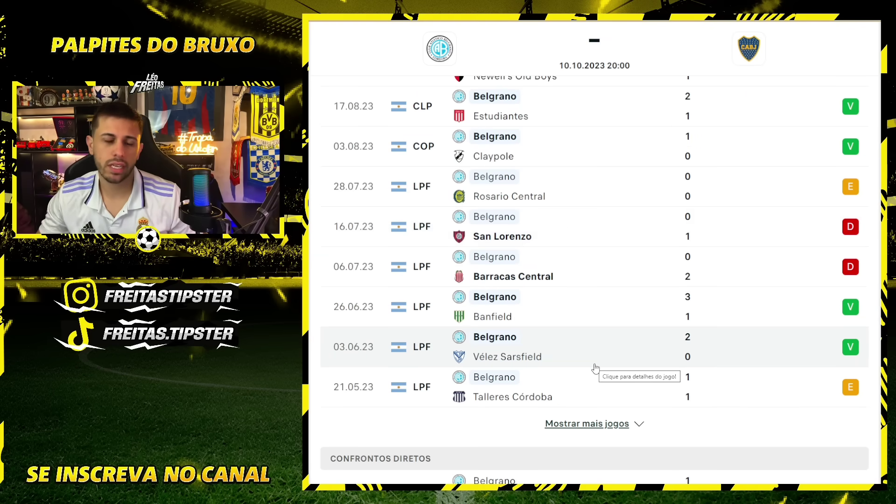
{"action": "scroll", "coordinate": [596, 369], "scroll_direction": "up", "scroll_amount": 2}
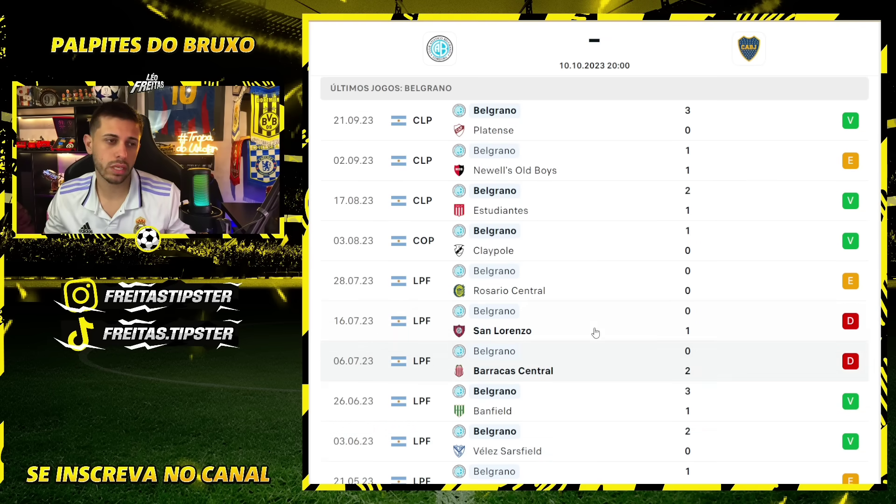
{"action": "scroll", "coordinate": [555, 346], "scroll_direction": "up", "scroll_amount": 1}
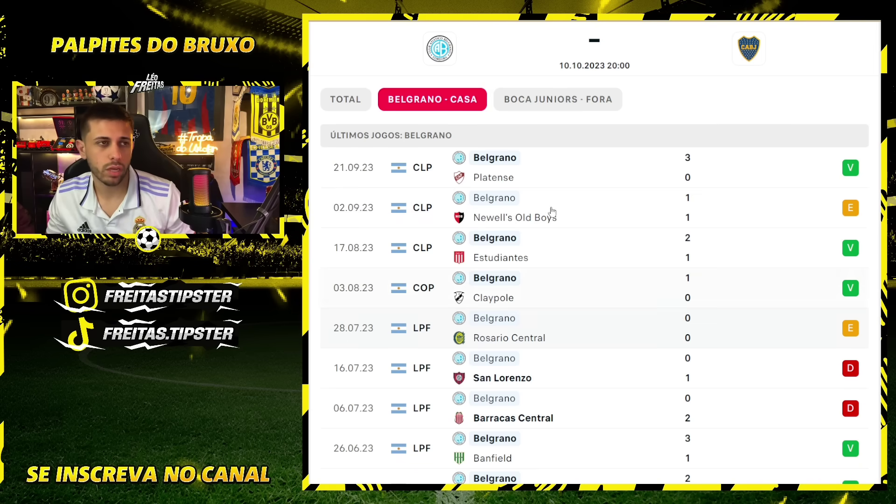
- Filter the head-to-head section to Boca Juniors' away matches, expand the list to more games and examine the results
{"action": "left_click", "coordinate": [546, 105]}
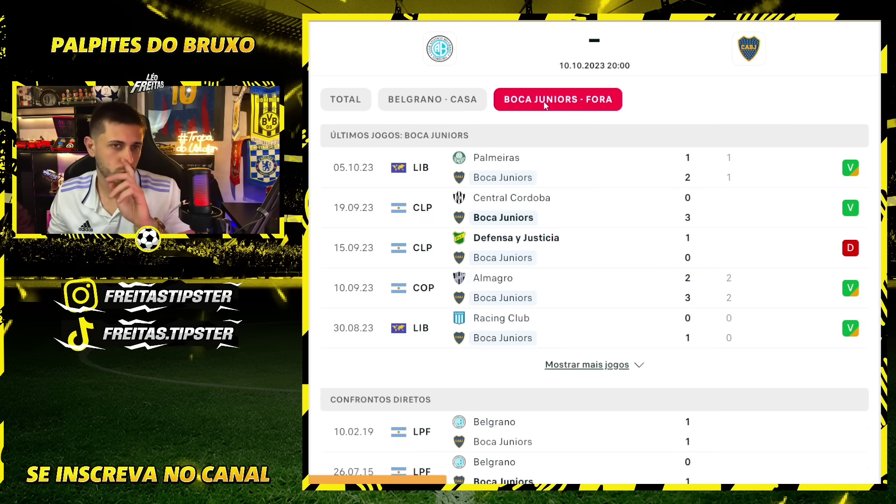
{"action": "left_click", "coordinate": [606, 365]}
{"action": "scroll", "coordinate": [605, 359], "scroll_direction": "down", "scroll_amount": 2}
{"action": "scroll", "coordinate": [605, 358], "scroll_direction": "down", "scroll_amount": 1}
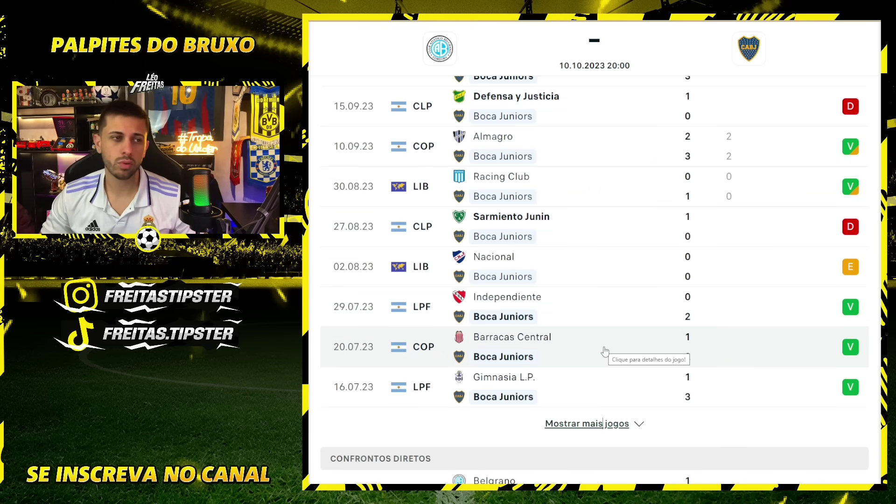
{"action": "scroll", "coordinate": [605, 351], "scroll_direction": "up", "scroll_amount": 1}
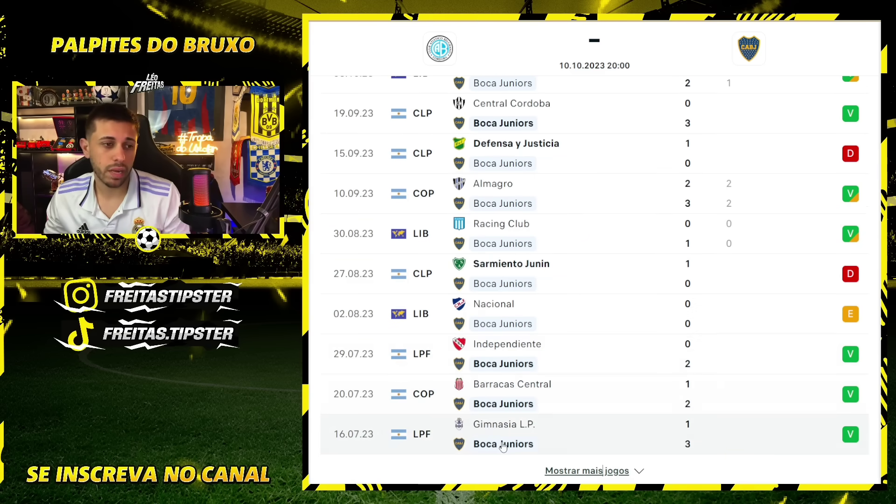
{"action": "scroll", "coordinate": [578, 382], "scroll_direction": "up", "scroll_amount": 1}
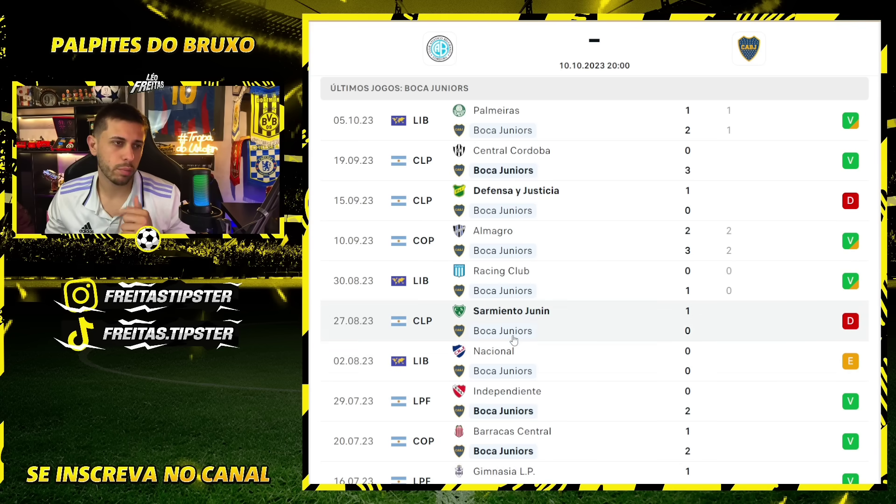
{"action": "scroll", "coordinate": [511, 338], "scroll_direction": "up", "scroll_amount": 1}
{"action": "scroll", "coordinate": [538, 335], "scroll_direction": "up", "scroll_amount": 1}
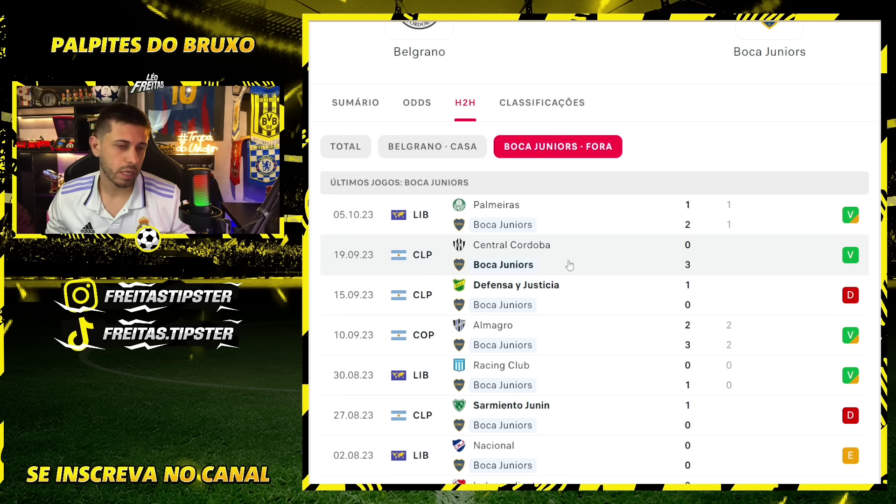
{"action": "scroll", "coordinate": [570, 264], "scroll_direction": "down", "scroll_amount": 1}
- Open the match's league standings and examine the rows of Belgrano and Boca Juniors, highlighting Belgrano's number of draws
{"action": "scroll", "coordinate": [540, 299], "scroll_direction": "up", "scroll_amount": 3}
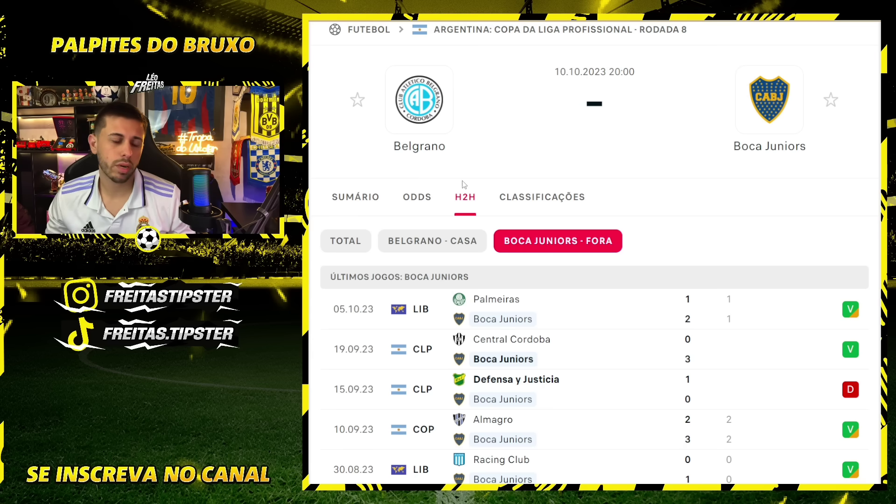
{"action": "left_click", "coordinate": [529, 213]}
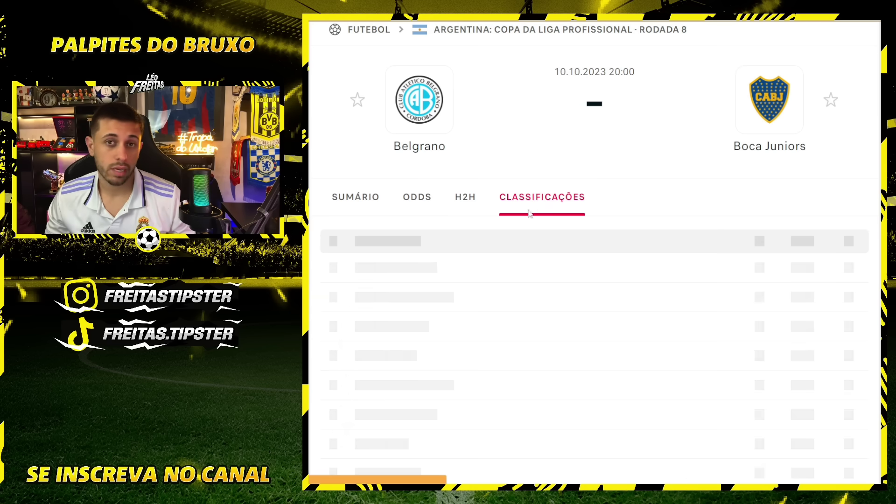
{"action": "scroll", "coordinate": [465, 329], "scroll_direction": "down", "scroll_amount": 3}
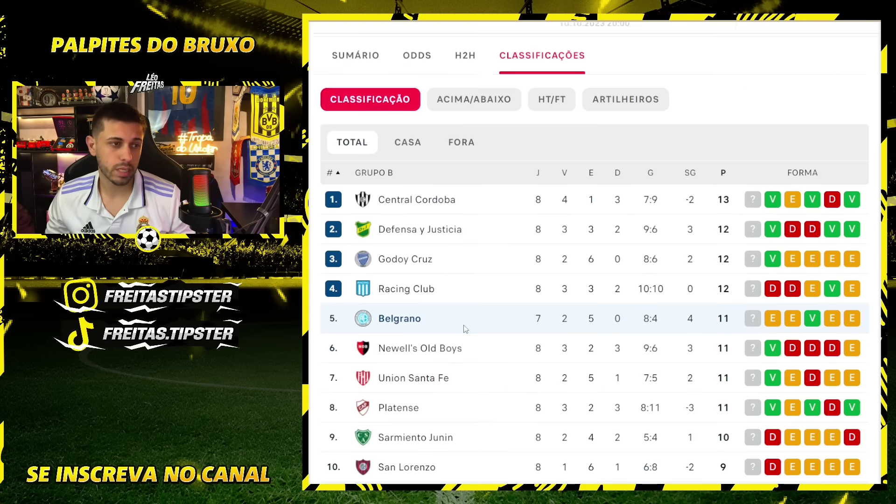
{"action": "scroll", "coordinate": [465, 329], "scroll_direction": "down", "scroll_amount": 1}
{"action": "scroll", "coordinate": [455, 318], "scroll_direction": "down", "scroll_amount": 2}
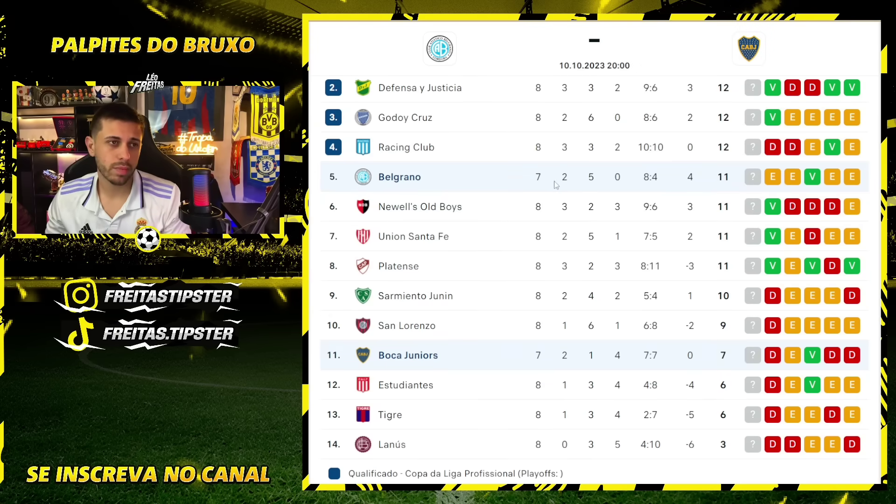
{"action": "left_click_drag", "start_coordinate": [600, 173], "coordinate": [584, 181]}
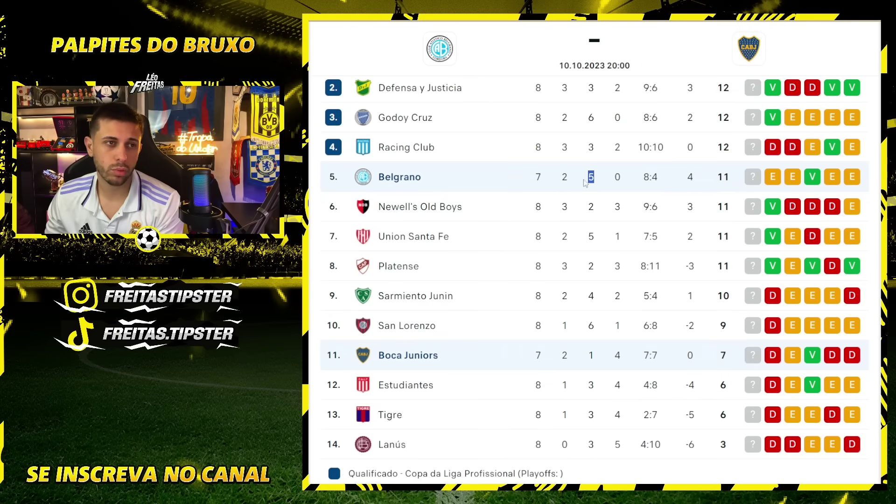
{"action": "left_click", "coordinate": [619, 180]}
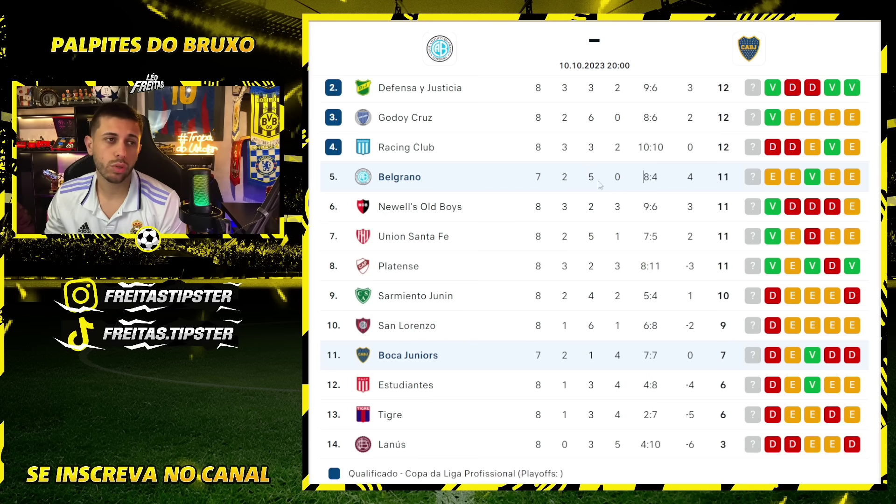